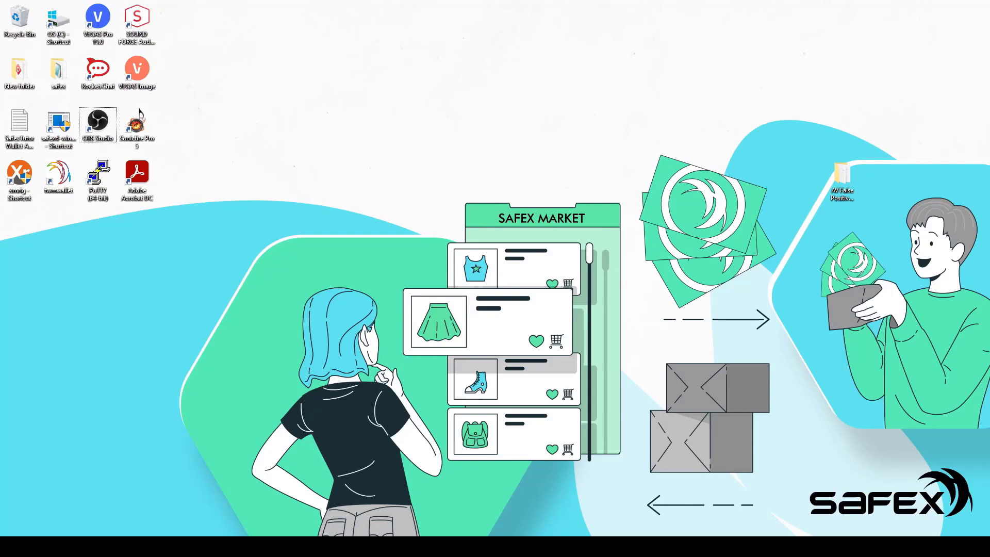
# Step: Turn off Real-time protection in the Virus & threat protection settings of Windows Security, and close the window
pyautogui.click(852, 547)
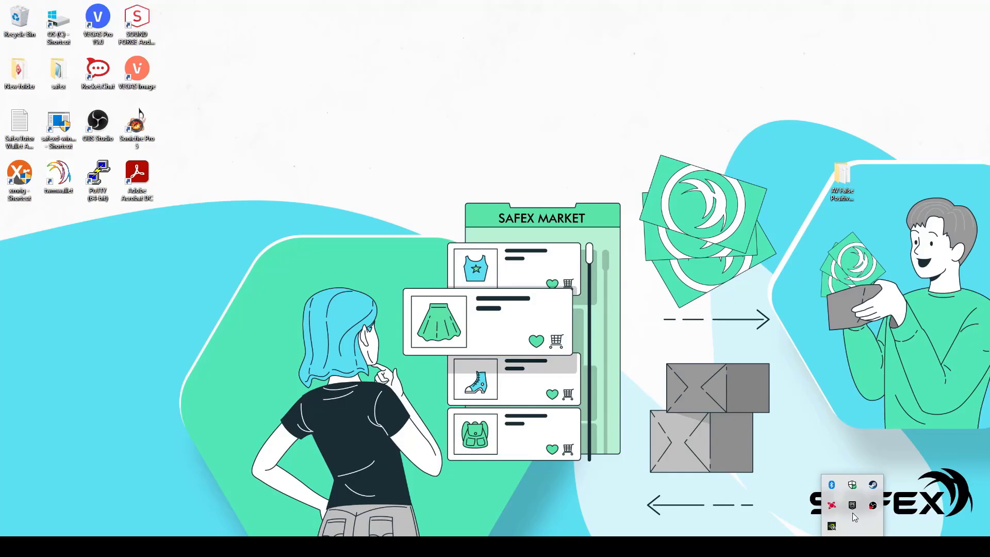
pyautogui.click(852, 484)
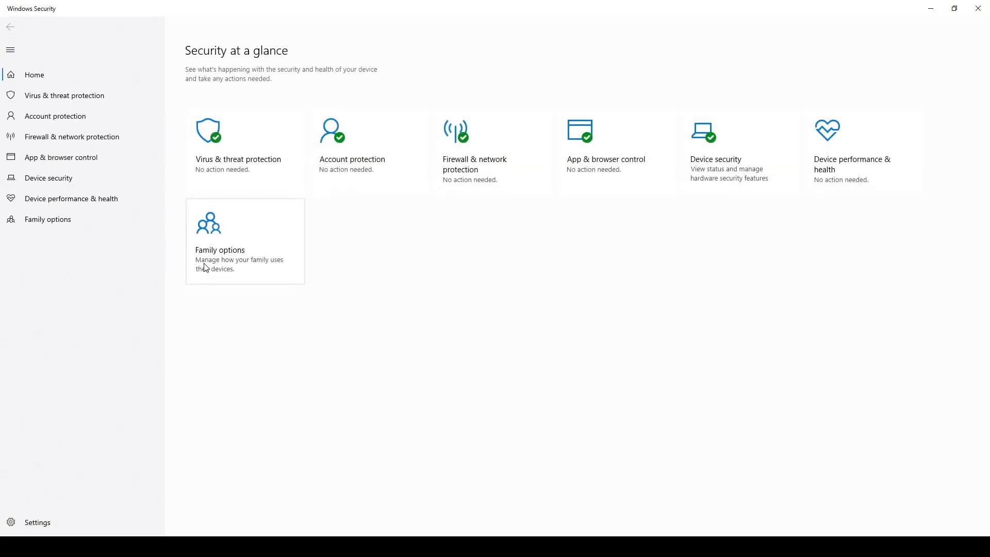
pyautogui.click(220, 165)
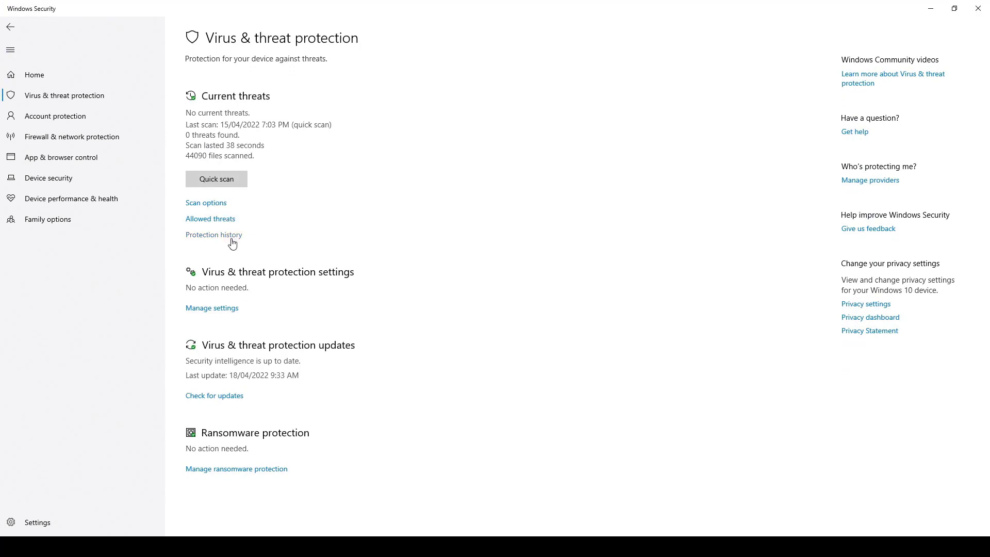
pyautogui.click(211, 308)
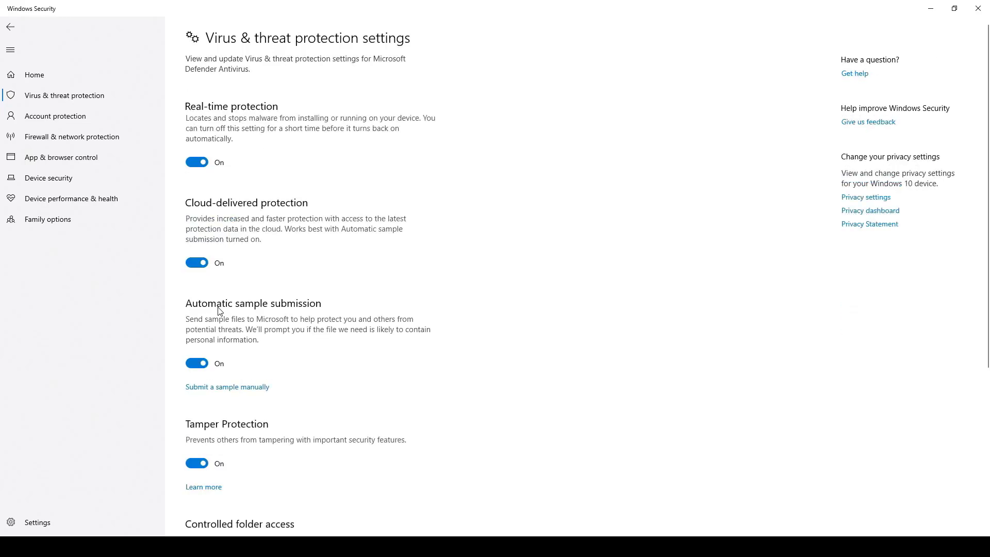
pyautogui.click(199, 163)
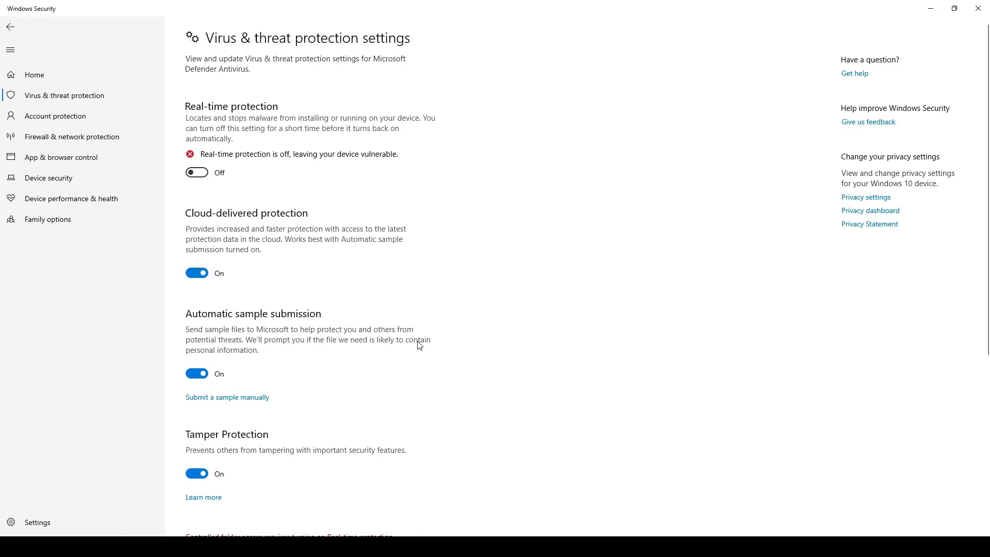
pyautogui.click(978, 10)
# Step: In an Incognito Chrome window, open github.com/safex/team-1-click-miner/releases and download One-Click-Safex-Cash-Miner-v2.0-windows.exe from the v2.0 assets
pyautogui.click(111, 501)
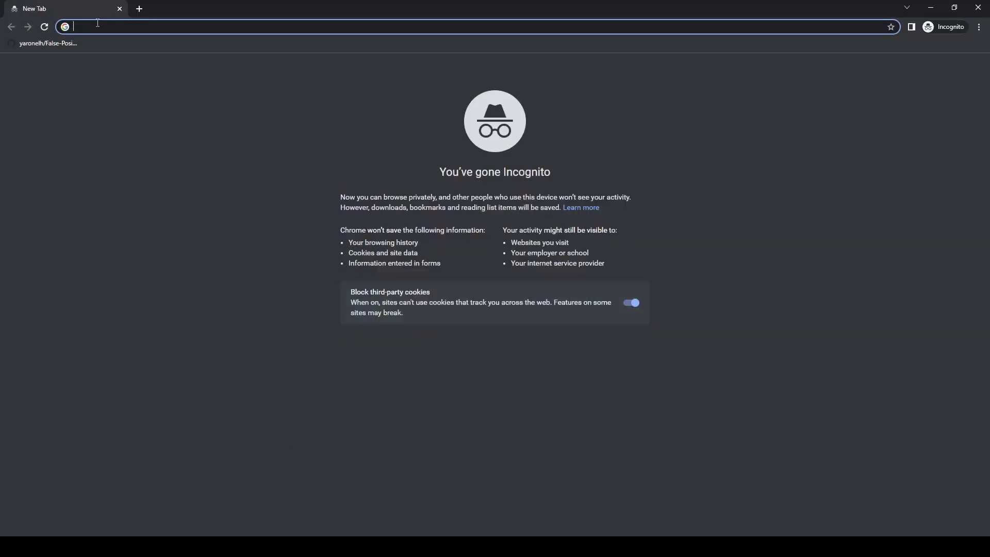
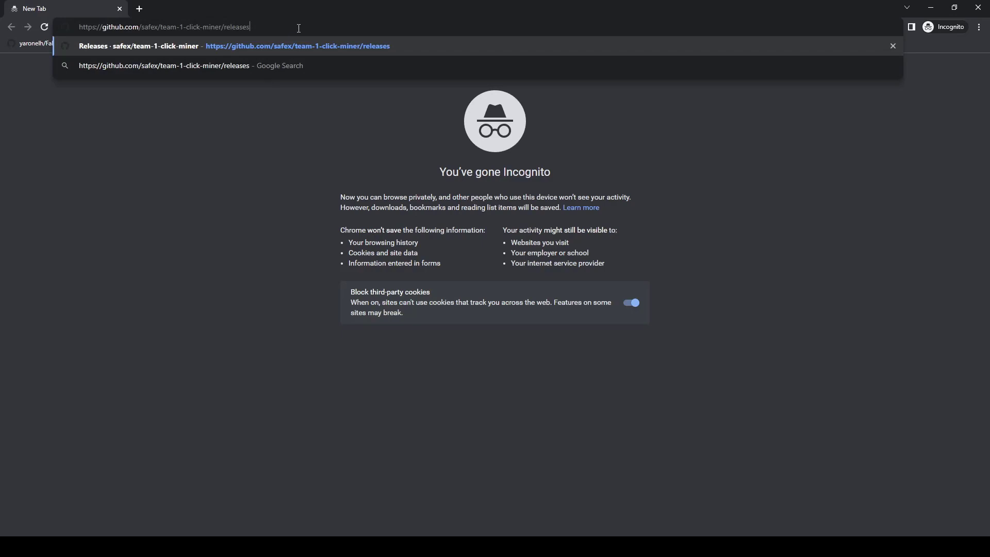
pyautogui.press('Return')
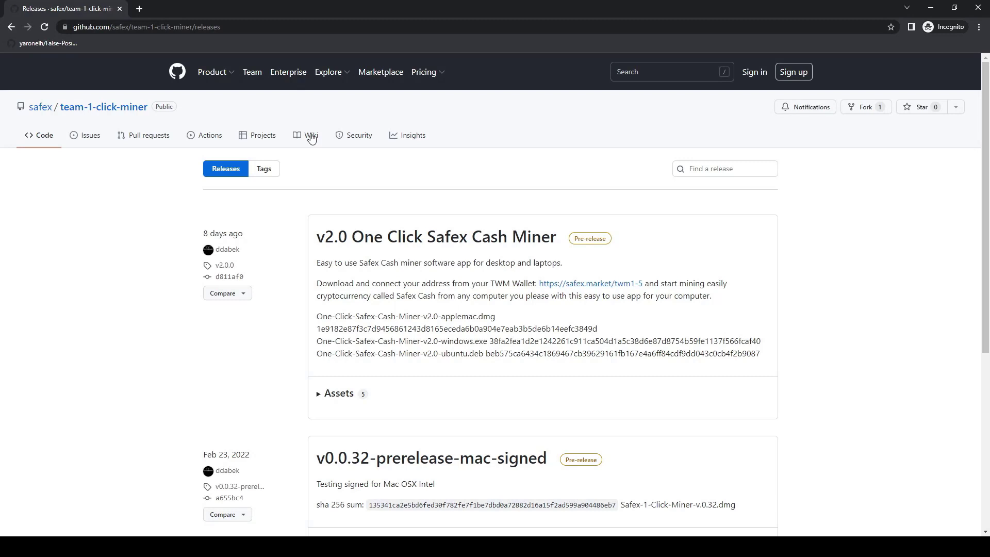
pyautogui.click(338, 394)
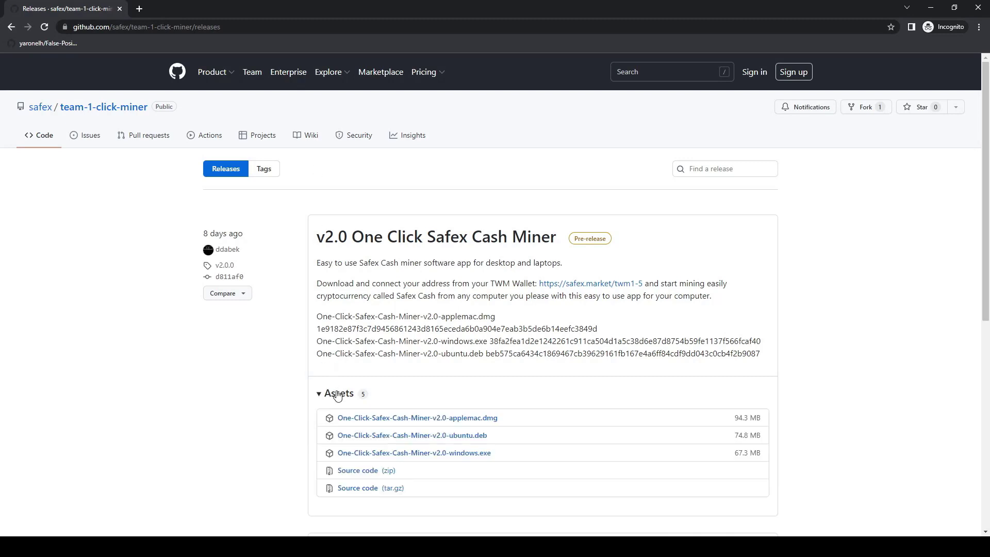
pyautogui.click(436, 453)
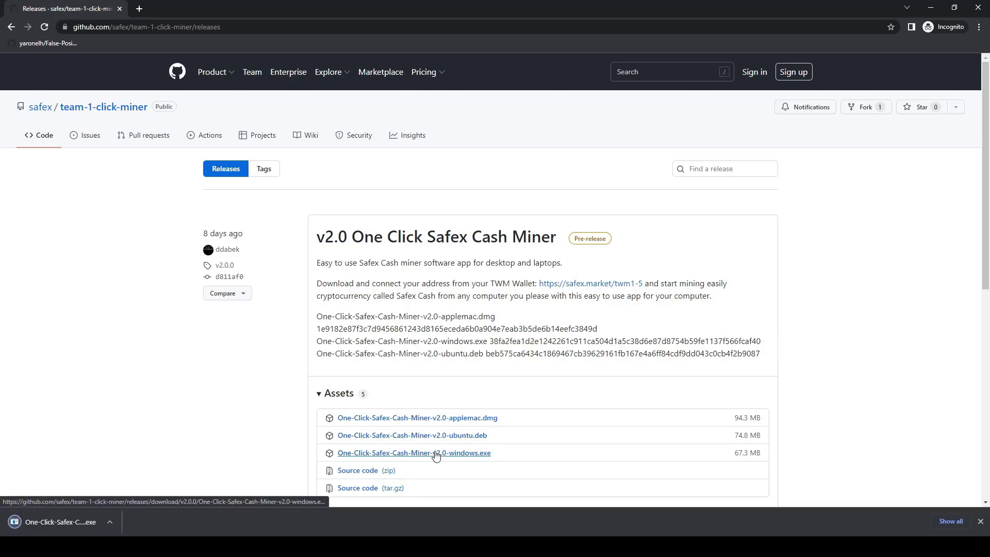
# Step: Run the downloaded miner installer, checking its publisher and allowing it past the SmartScreen block, and close the miner once it launches
pyautogui.click(39, 518)
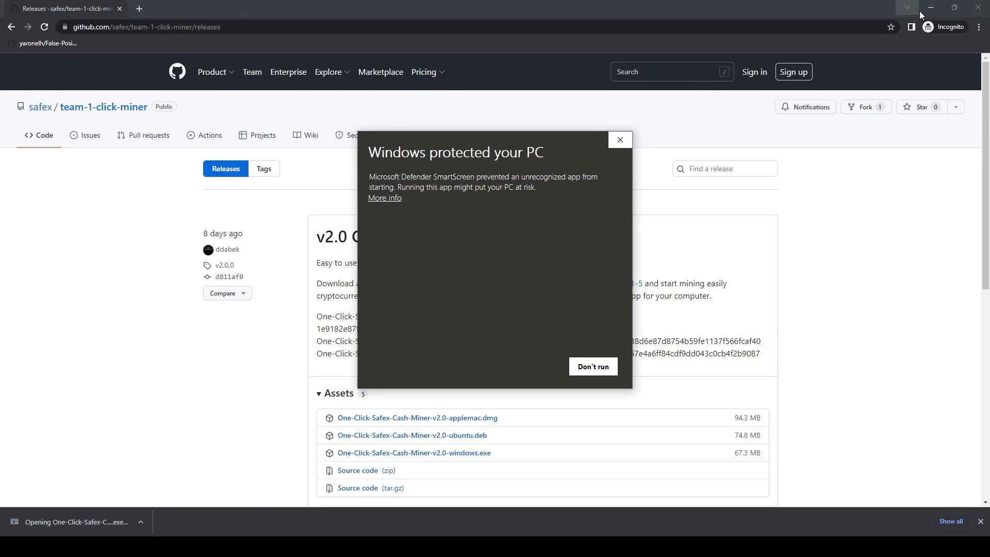
pyautogui.click(931, 8)
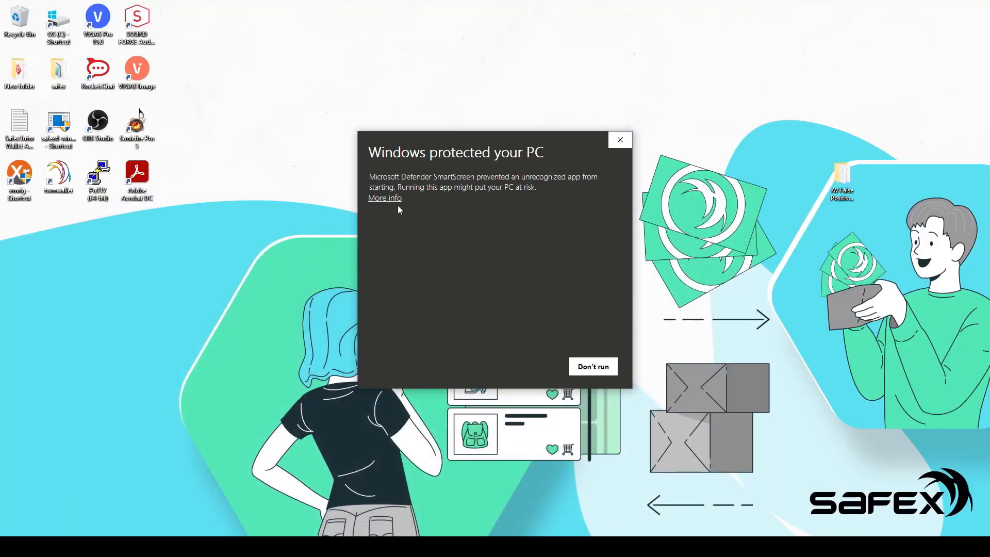
pyautogui.click(384, 198)
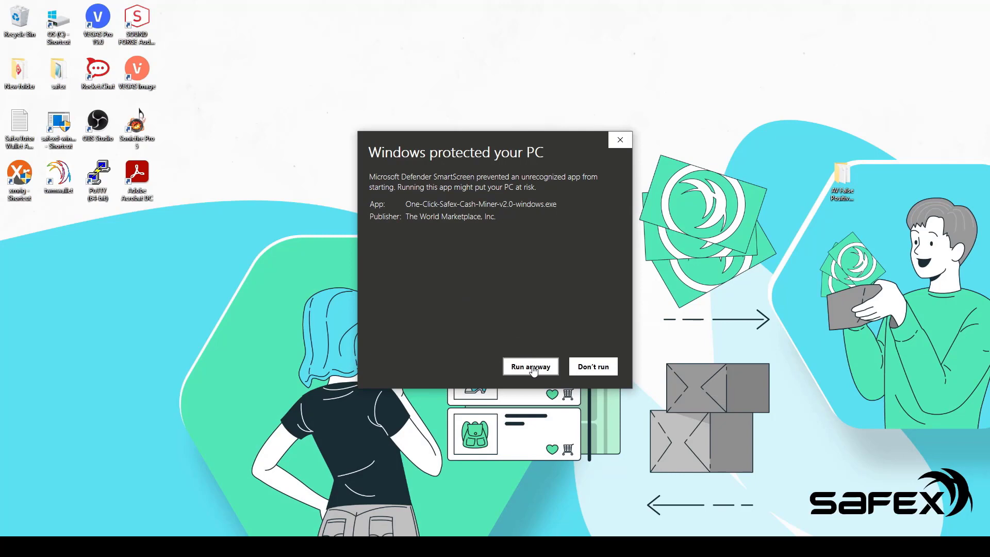
pyautogui.moveTo(405, 217); pyautogui.dragTo(500, 218)
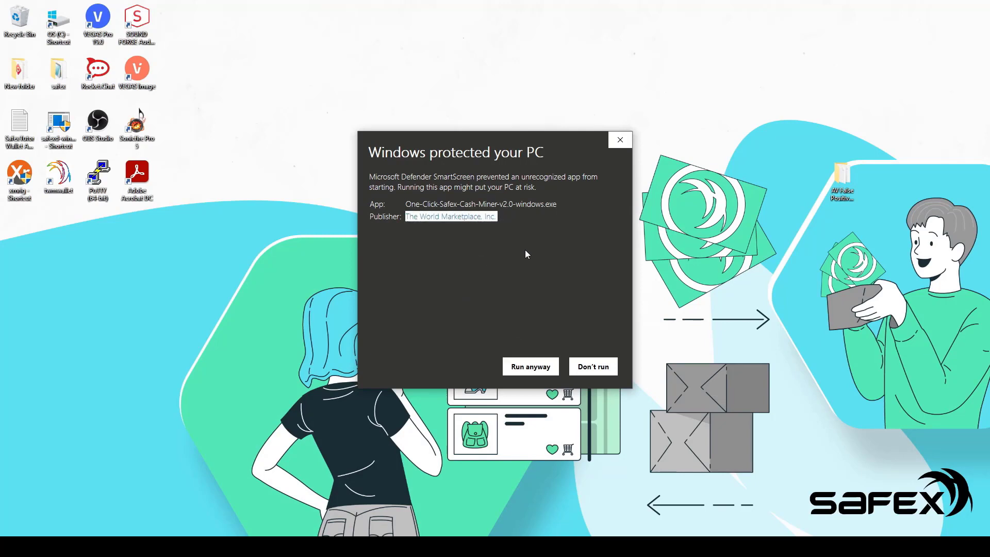
pyautogui.click(527, 272)
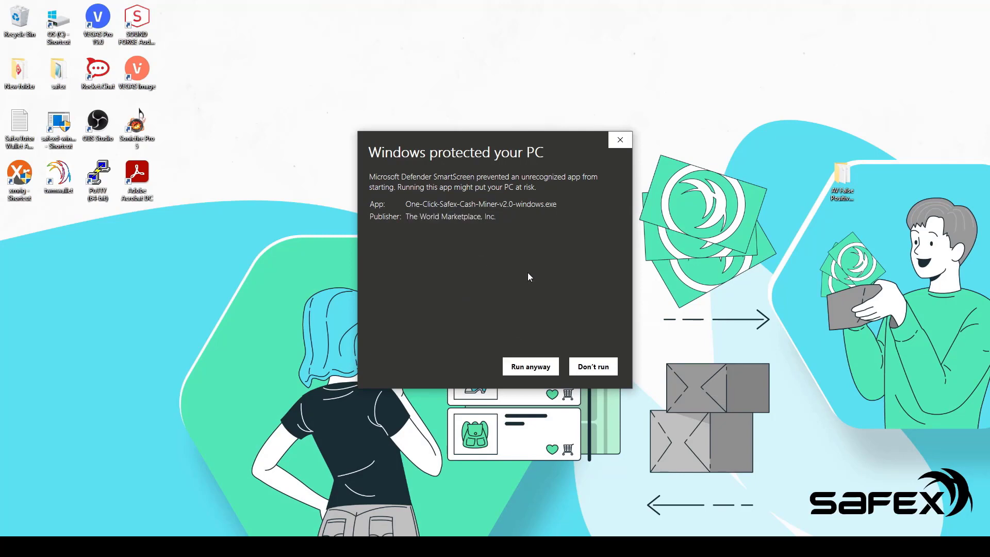
pyautogui.click(531, 367)
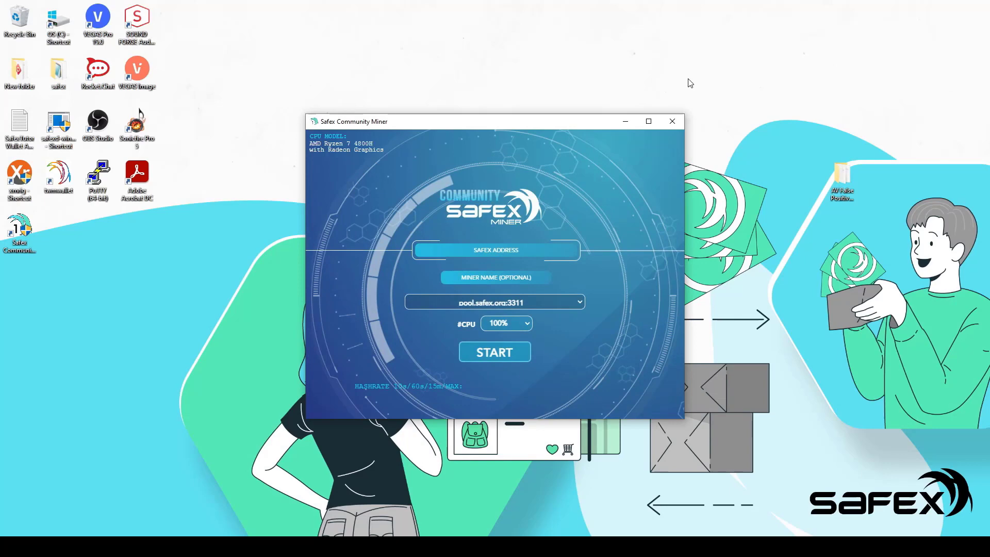
pyautogui.click(677, 125)
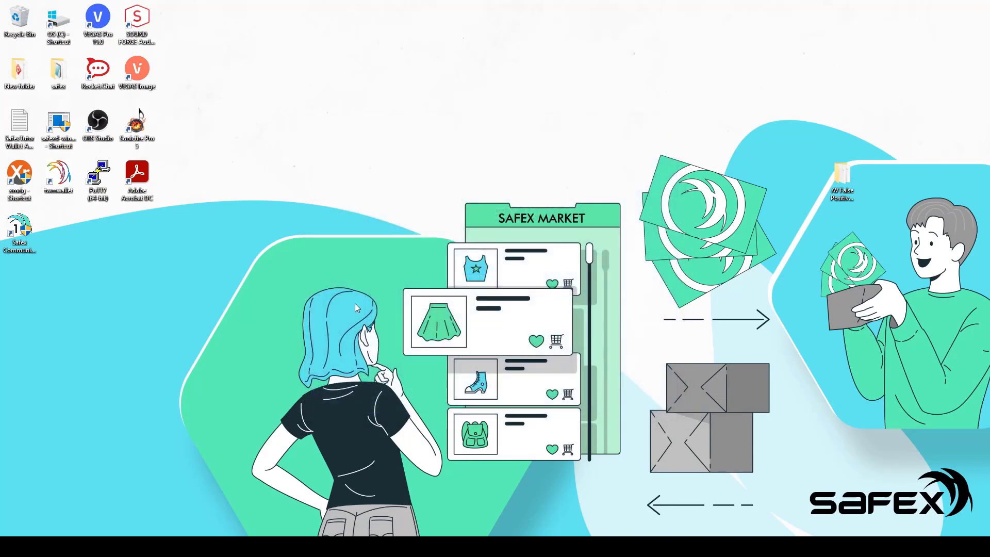
# Step: Open the file location of the Safex Community Miner desktop shortcut in File Explorer
pyautogui.click(20, 231)
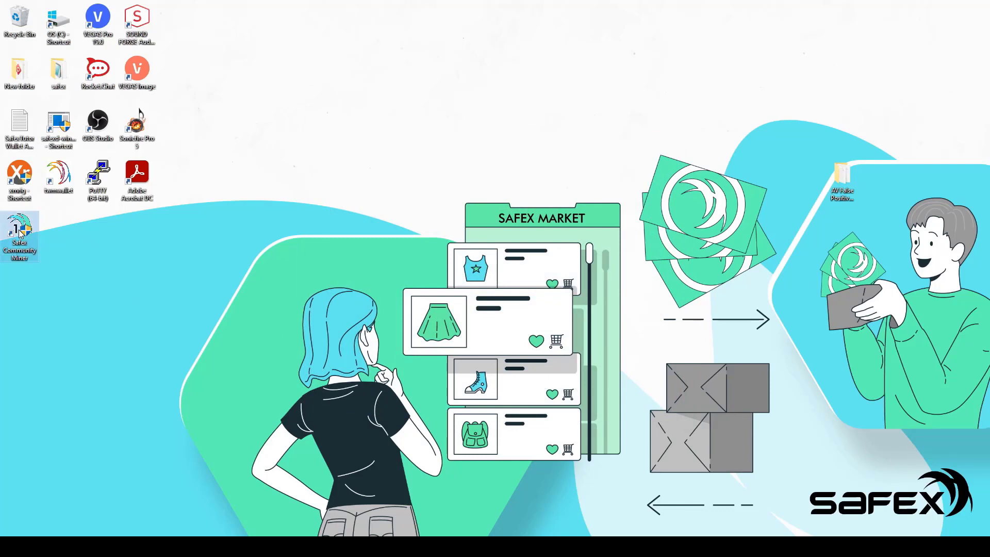
pyautogui.rightClick(19, 232)
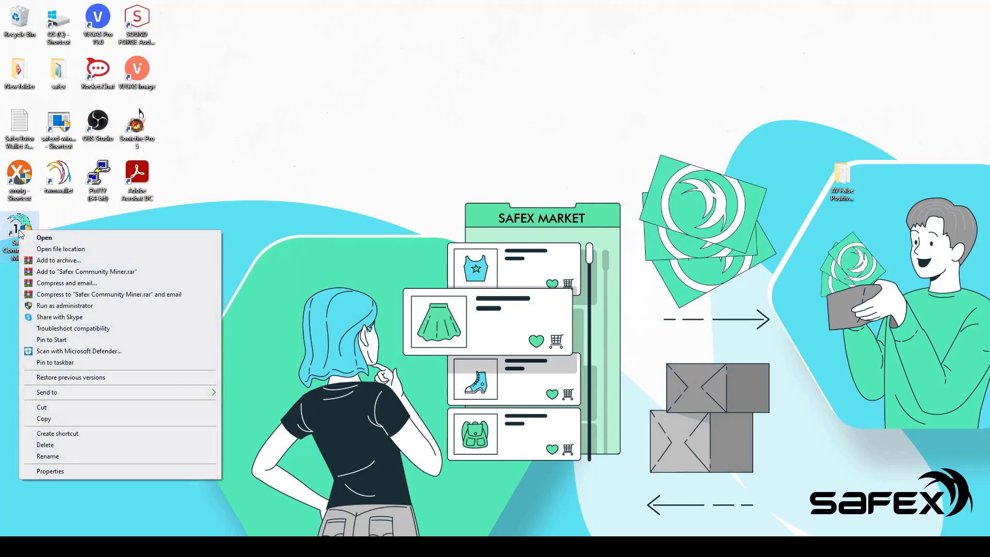
pyautogui.click(53, 249)
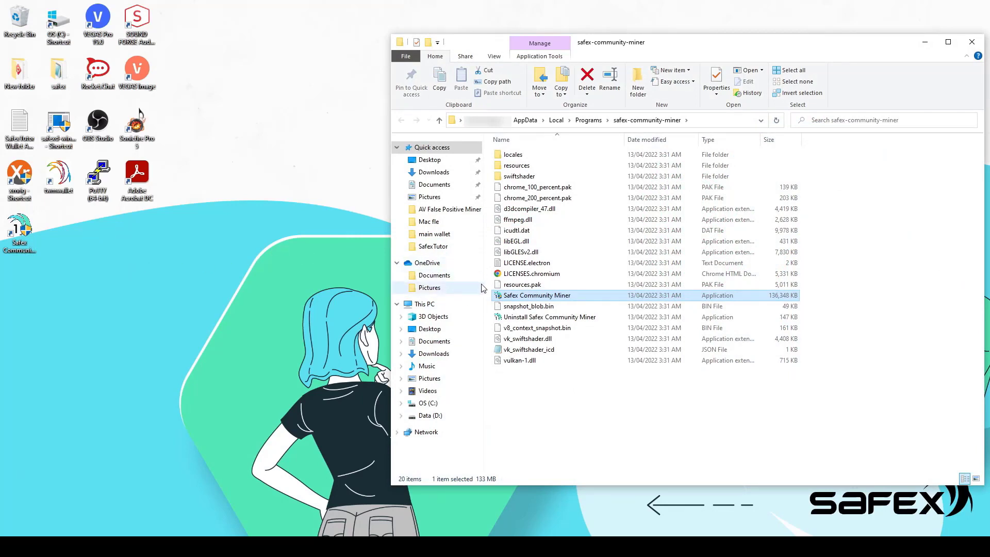
# Step: Set the Safex Community Miner application's compatibility properties to run this program as an administrator, and apply the setting
pyautogui.rightClick(557, 299)
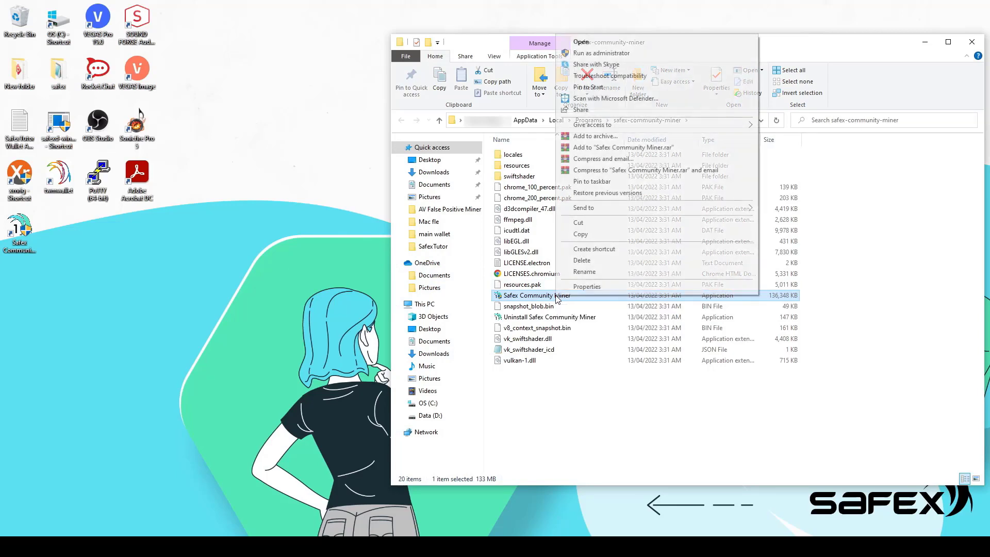
pyautogui.click(615, 285)
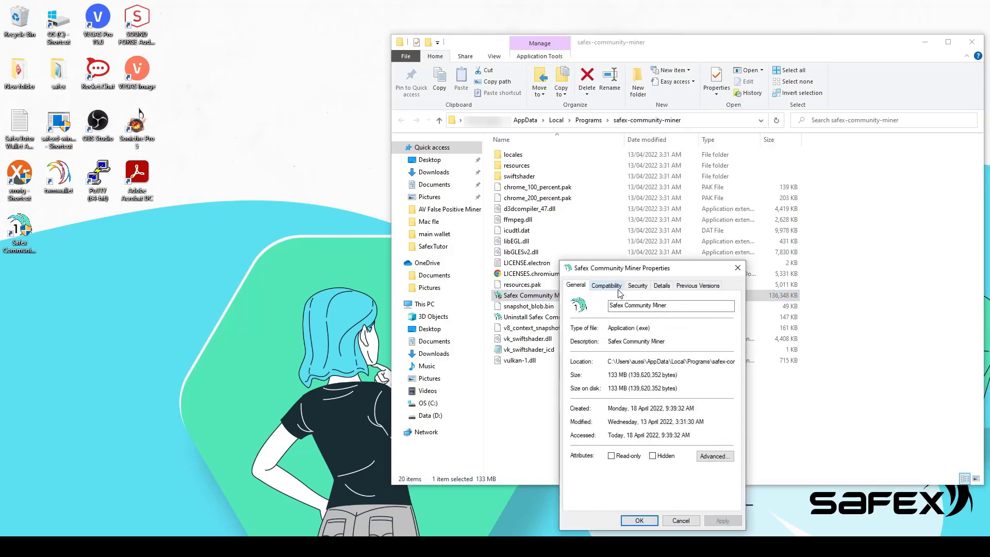
pyautogui.click(610, 285)
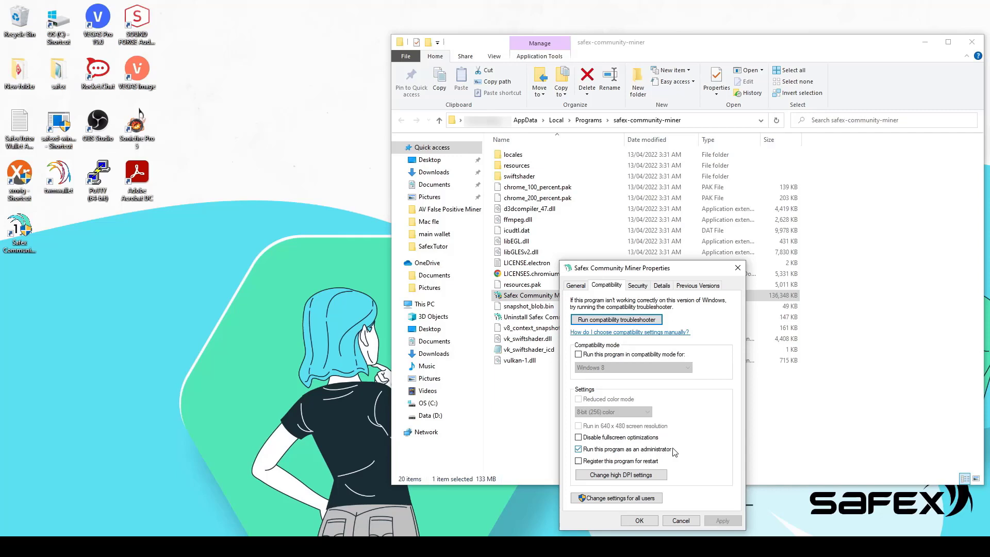
pyautogui.click(594, 449)
pyautogui.click(588, 449)
pyautogui.click(724, 520)
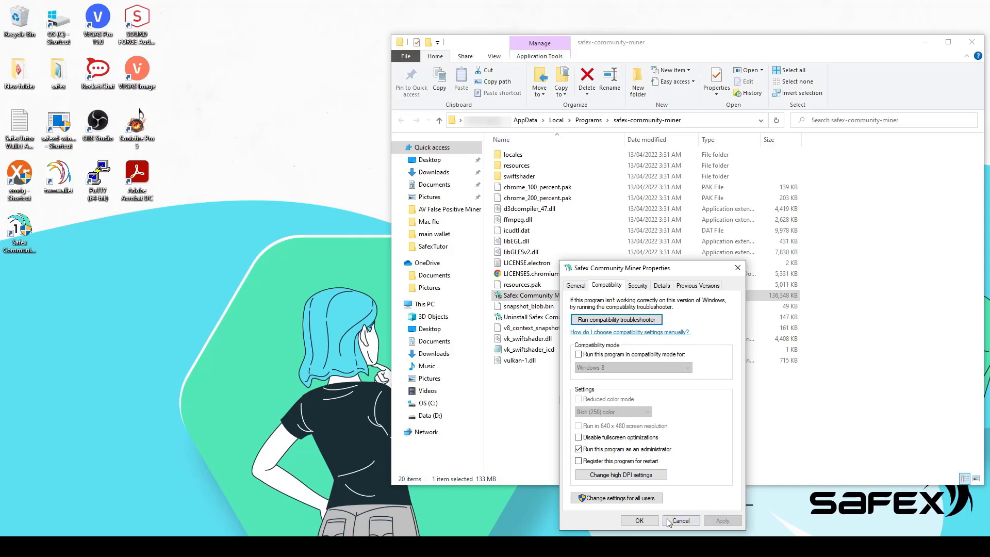
pyautogui.click(640, 521)
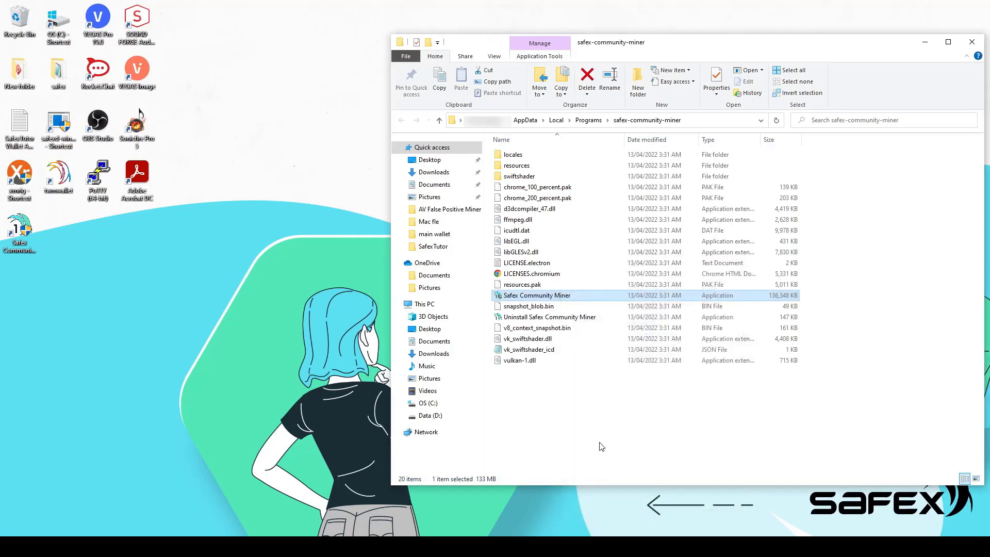
# Step: Copy the full path of the safex-community-miner installation folder
pyautogui.click(648, 120)
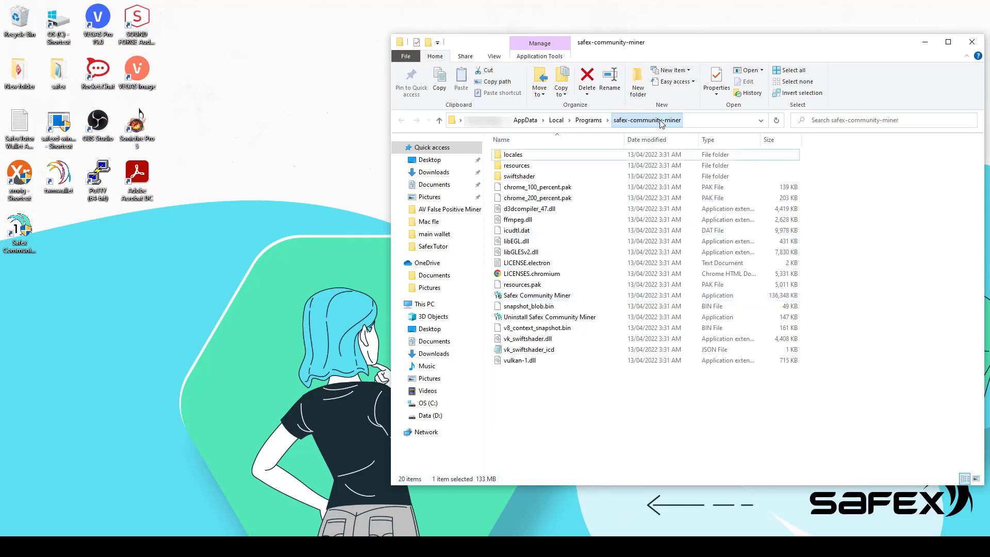
pyautogui.click(713, 122)
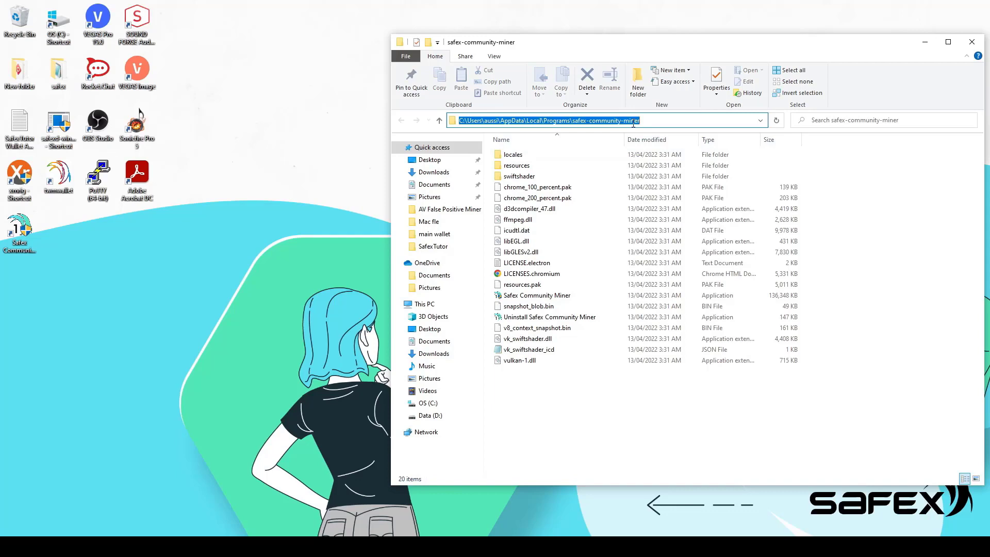
pyautogui.rightClick(633, 124)
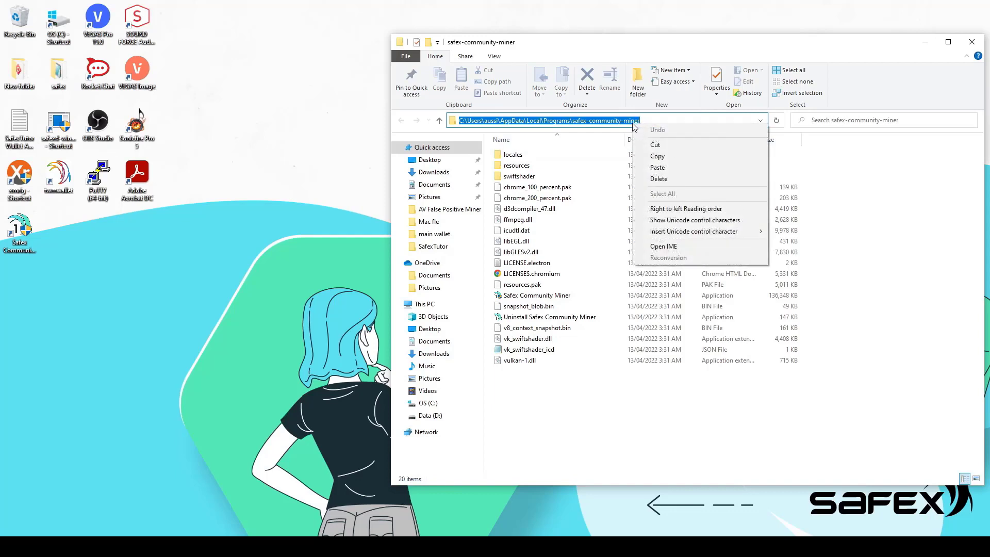
pyautogui.click(651, 160)
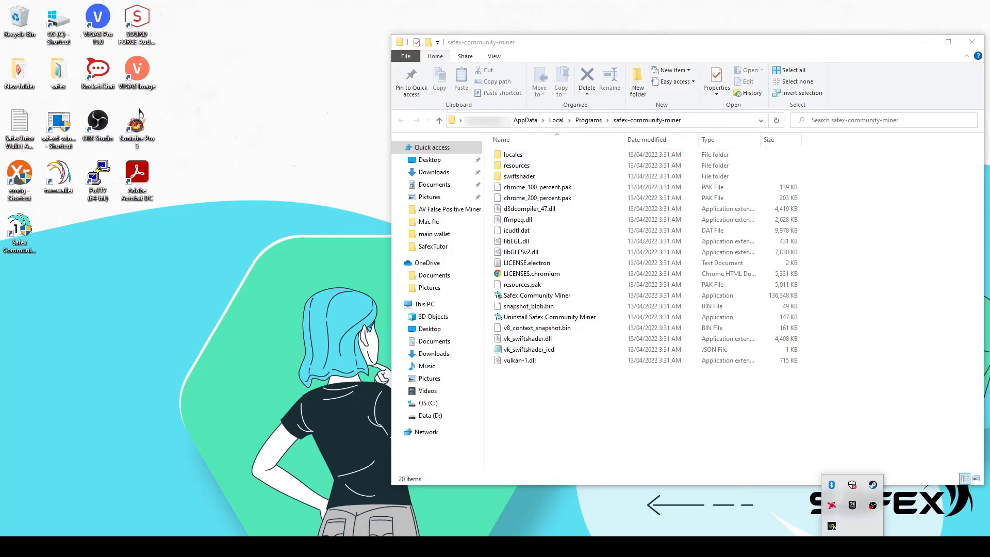
# Step: Open the Microsoft Defender Antivirus exclusions list from the virus and threat protection settings in Windows Security
pyautogui.click(852, 485)
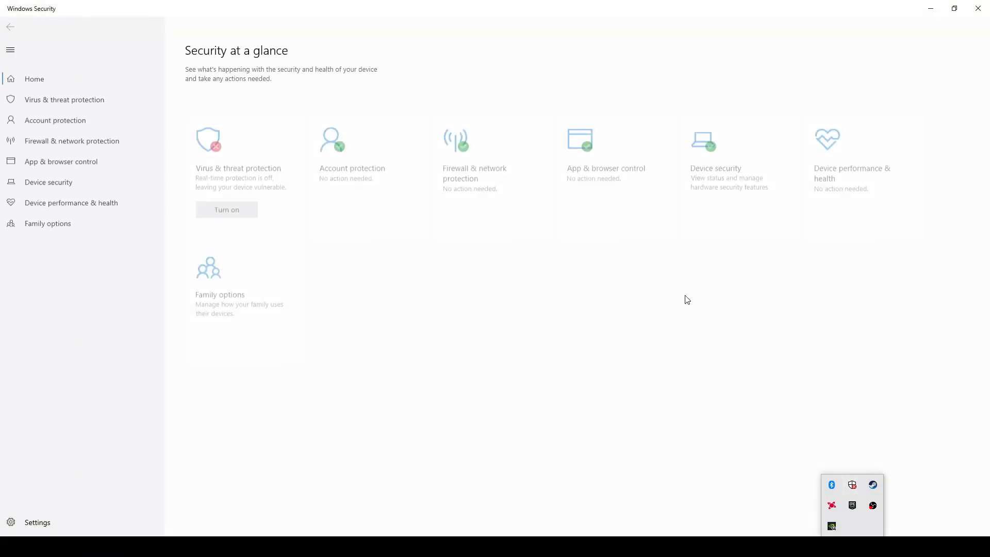
pyautogui.click(227, 165)
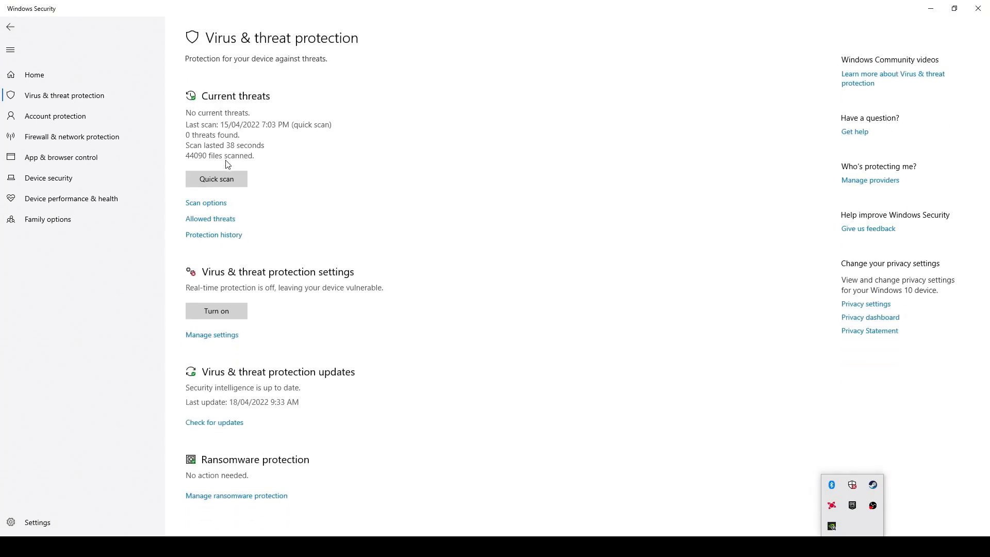
pyautogui.click(212, 335)
pyautogui.scroll(-5, 215, 337)
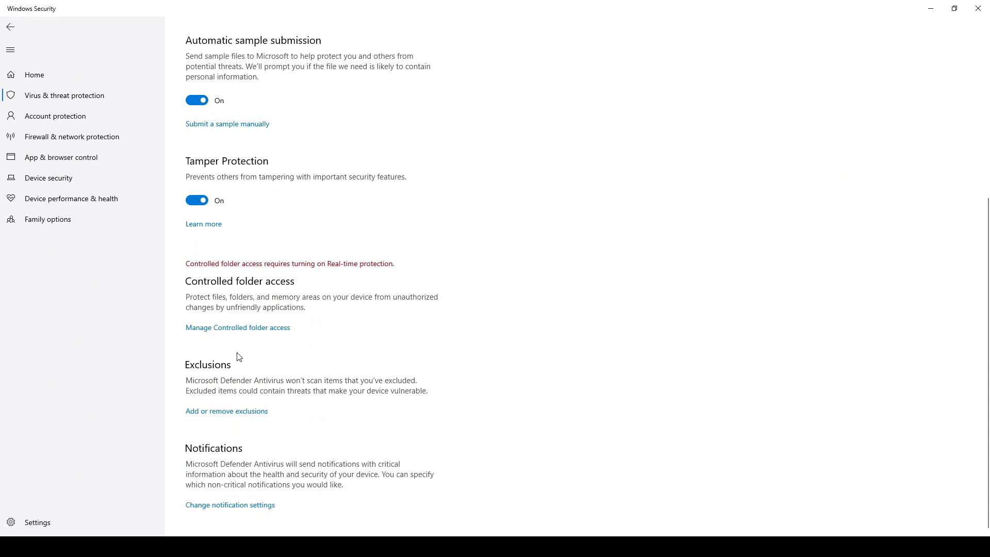
pyautogui.click(231, 412)
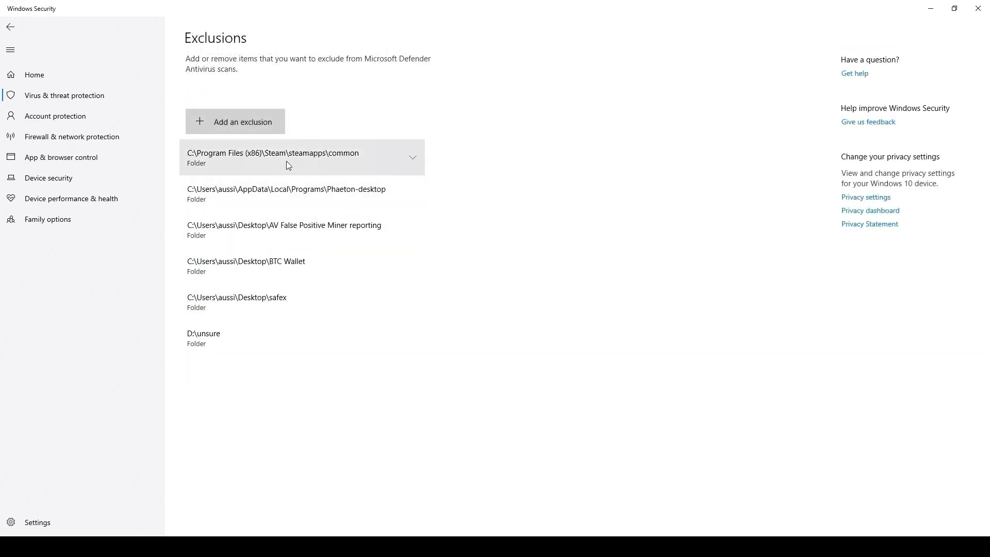
# Step: Add a folder exclusion using the copied path of the safex-community-miner installation folder
pyautogui.click(255, 119)
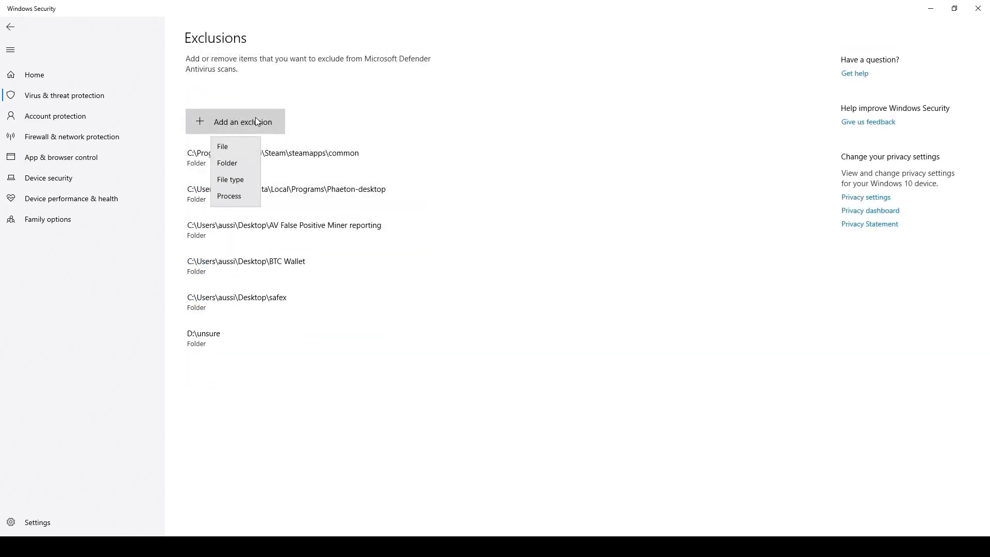
pyautogui.click(236, 163)
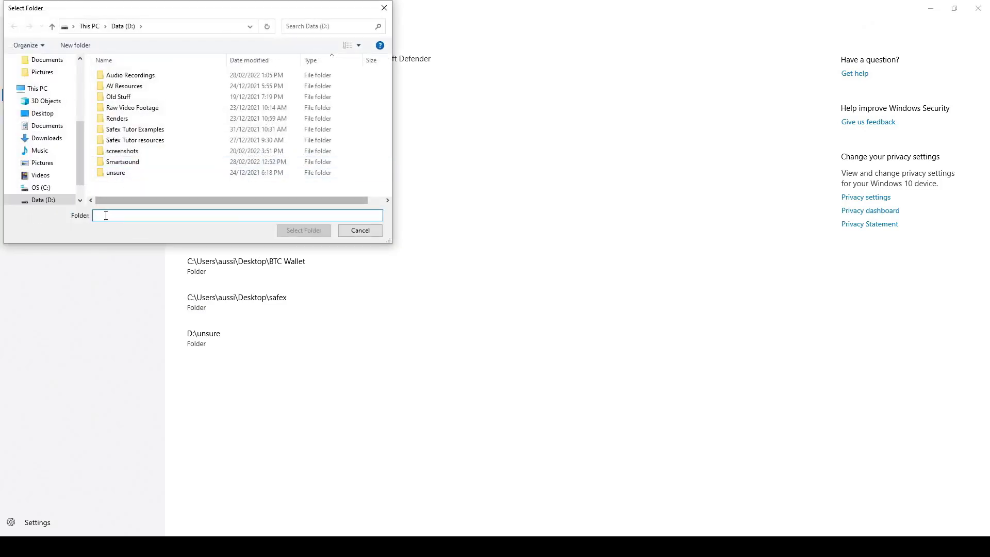
pyautogui.rightClick(105, 216)
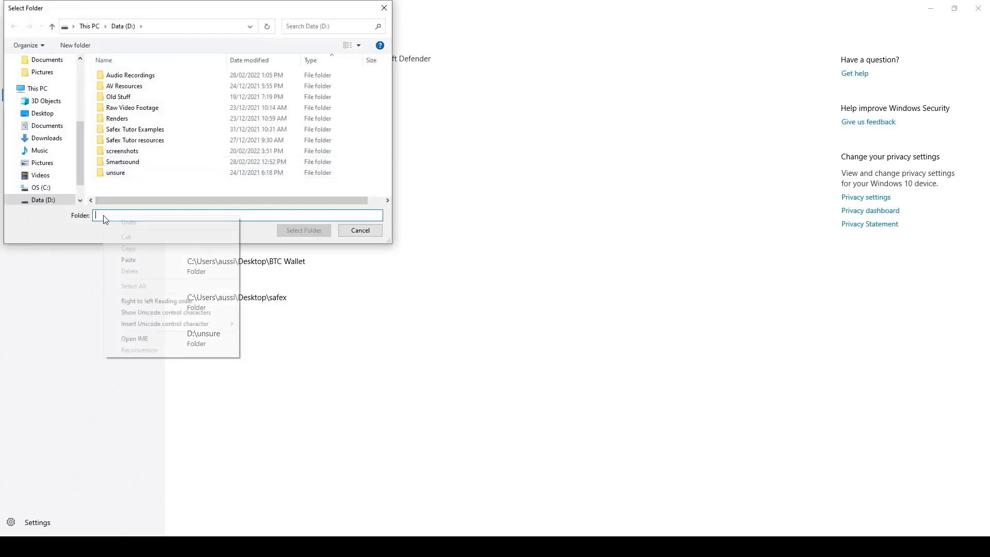
pyautogui.click(128, 260)
pyautogui.click(295, 231)
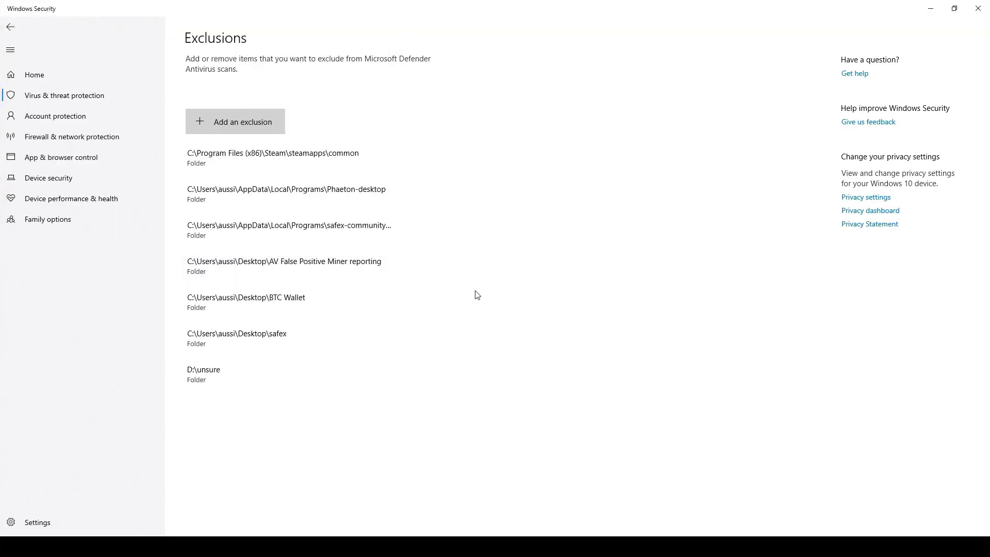
# Step: Turn on Defender's real-time protection and close the Windows Security and File Explorer windows
pyautogui.click(3, 30)
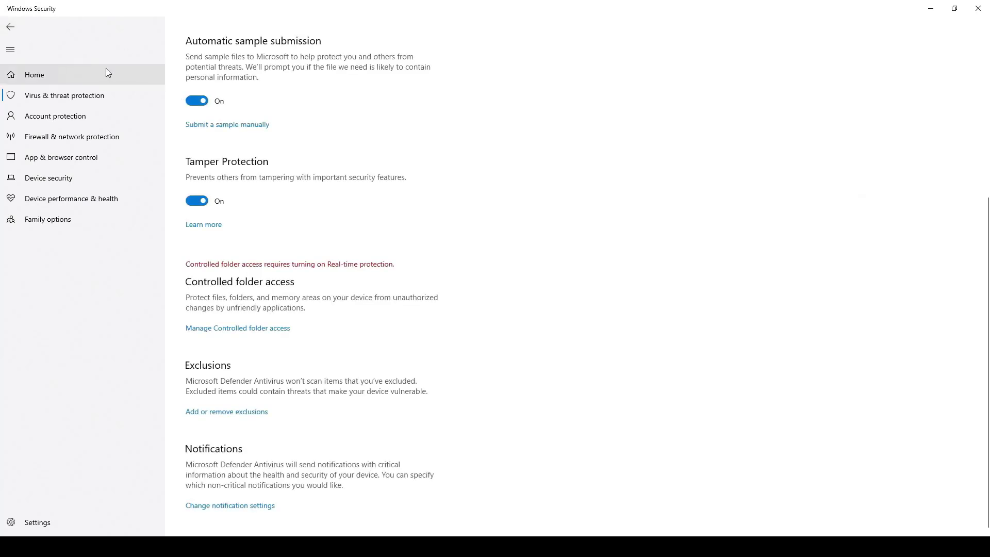
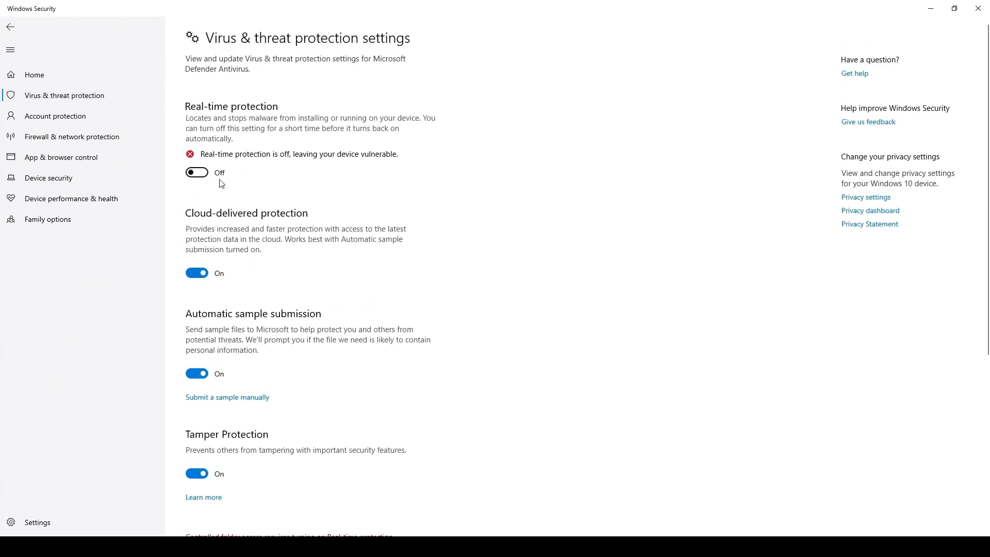
pyautogui.click(202, 173)
pyautogui.click(980, 9)
pyautogui.click(971, 40)
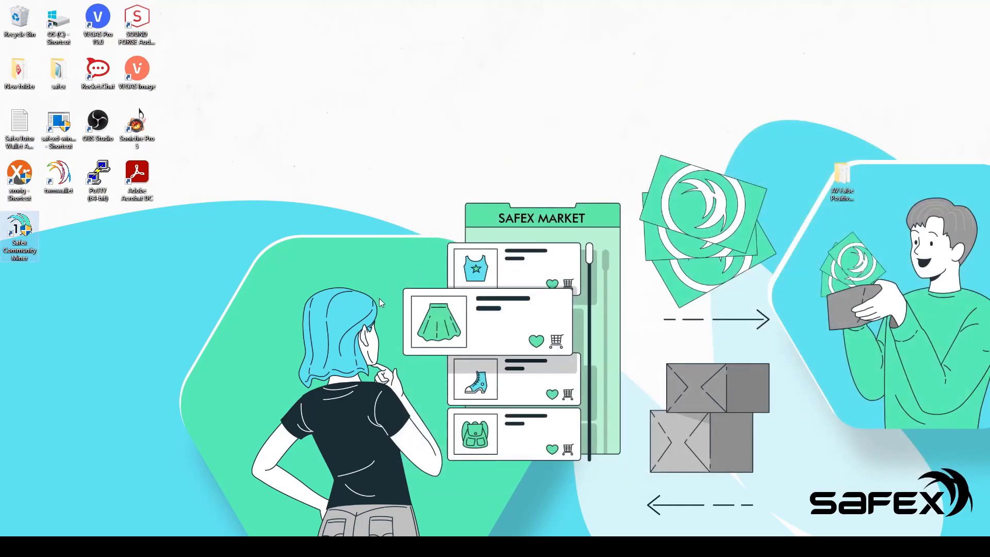
# Step: Launch Safex Community Miner with administrator permission and copy the wallet address from the Notepad file into its Safex address field
pyautogui.doubleClick(14, 231)
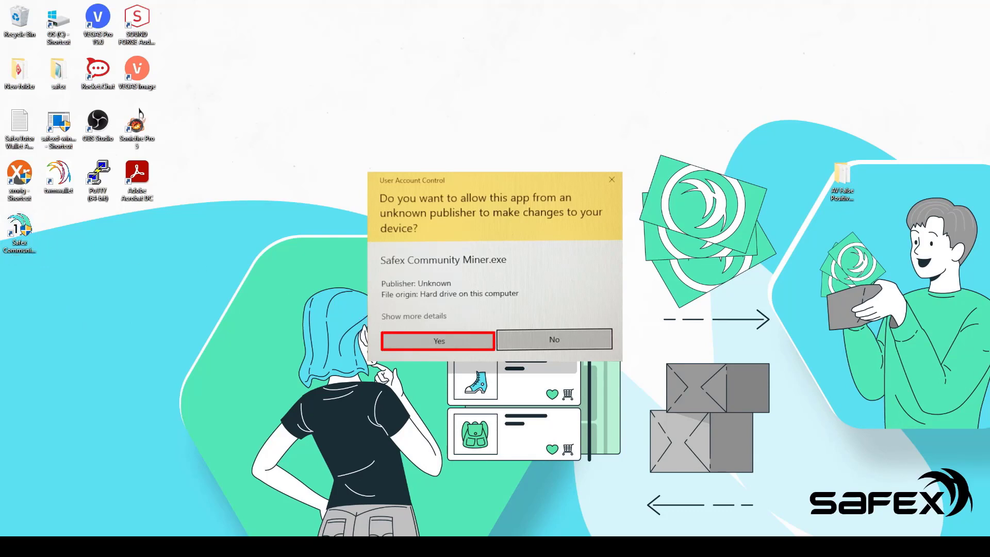
pyautogui.click(430, 342)
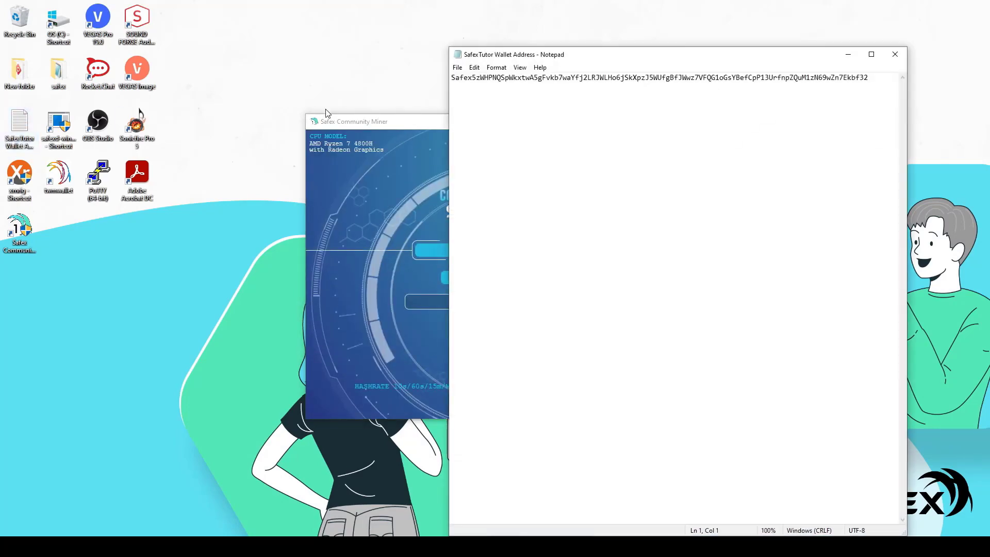
pyautogui.doubleClick(570, 83)
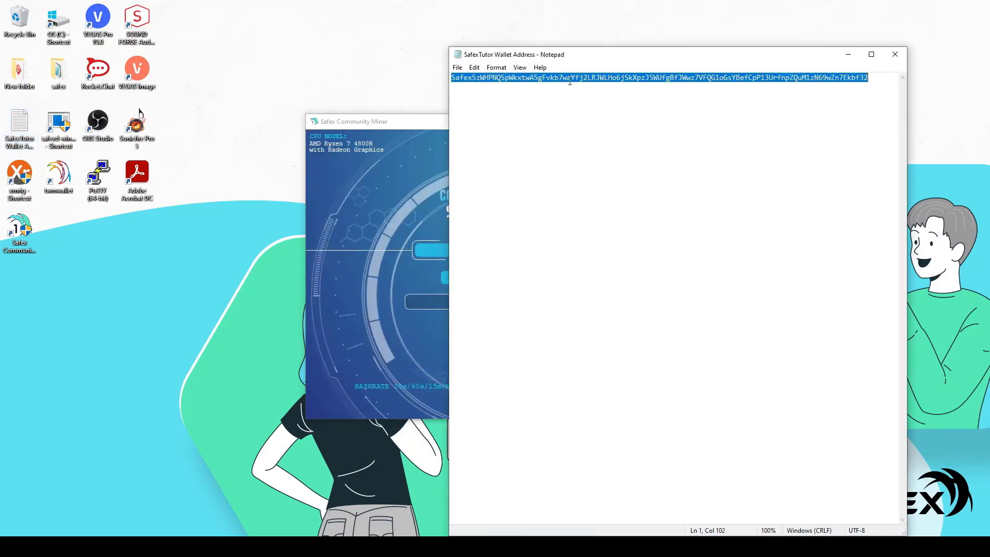
pyautogui.rightClick(569, 83)
pyautogui.click(593, 113)
pyautogui.click(903, 56)
pyautogui.rightClick(507, 247)
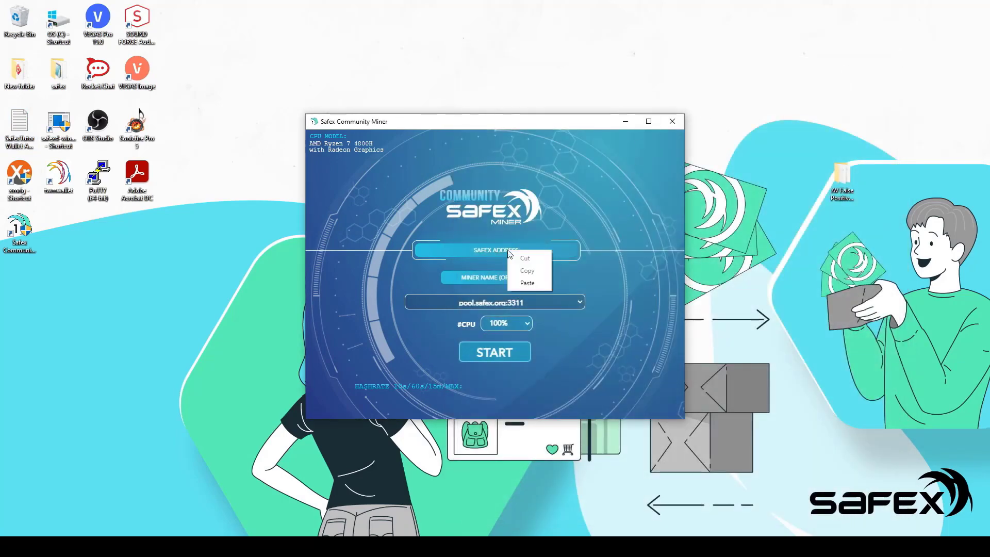
pyautogui.click(526, 279)
# Step: Name the miner "Safex 1-click" and choose aus.pool.safex.ninja:3311 as the mining pool
pyautogui.click(504, 277)
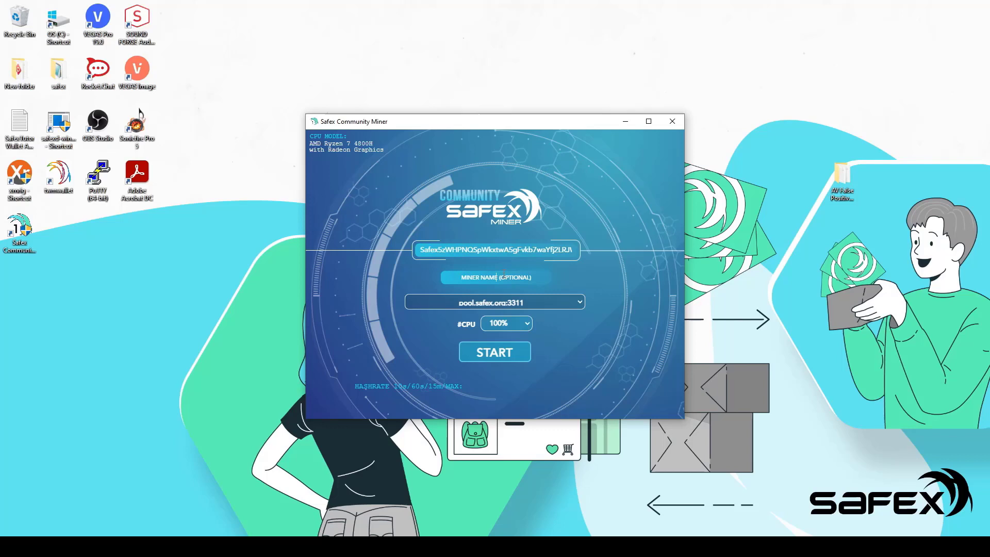
pyautogui.write('Safex 1-click')
pyautogui.click(577, 305)
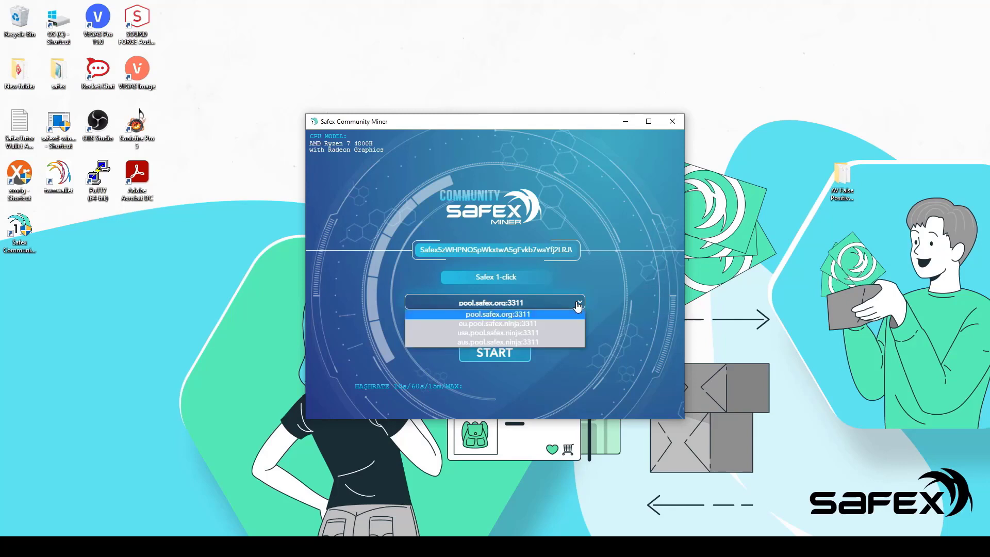
pyautogui.click(499, 341)
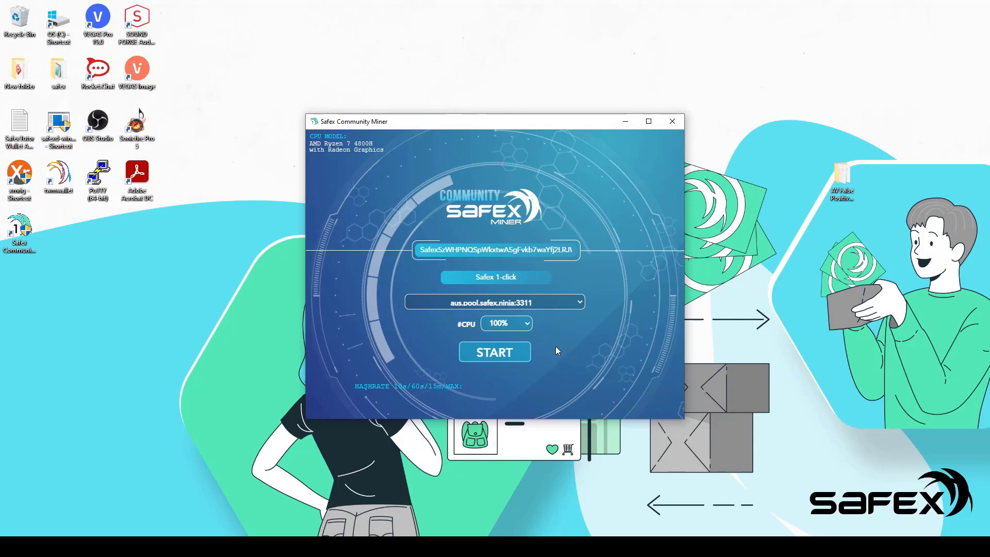
# Step: Start mining at 100% CPU and check the miner's hashrate readout
pyautogui.click(496, 354)
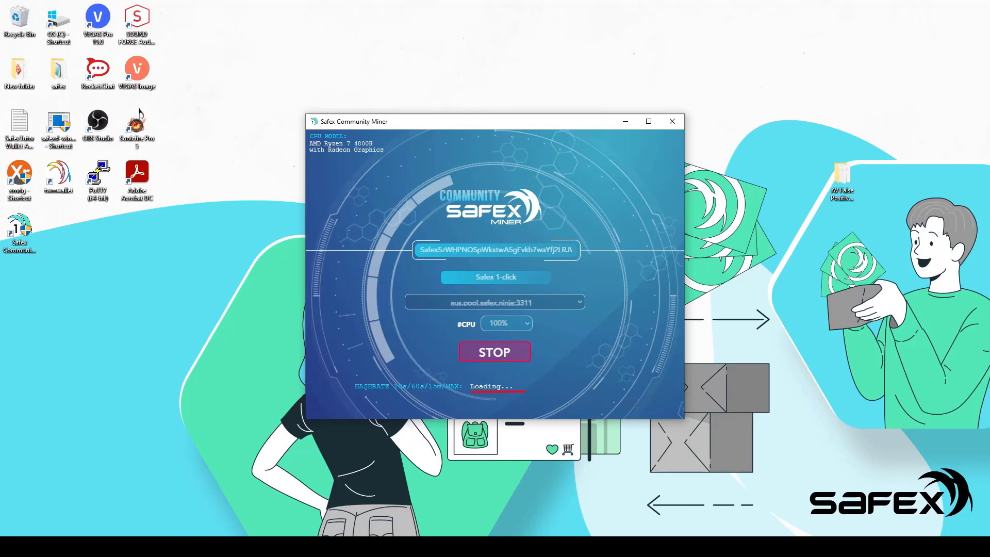
pyautogui.click(178, 333)
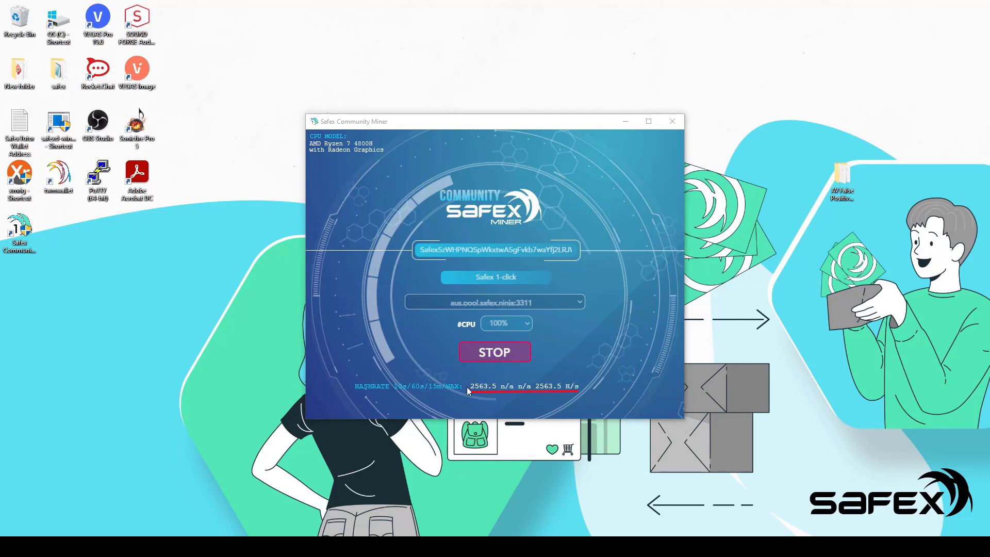
pyautogui.moveTo(470, 388); pyautogui.dragTo(571, 391)
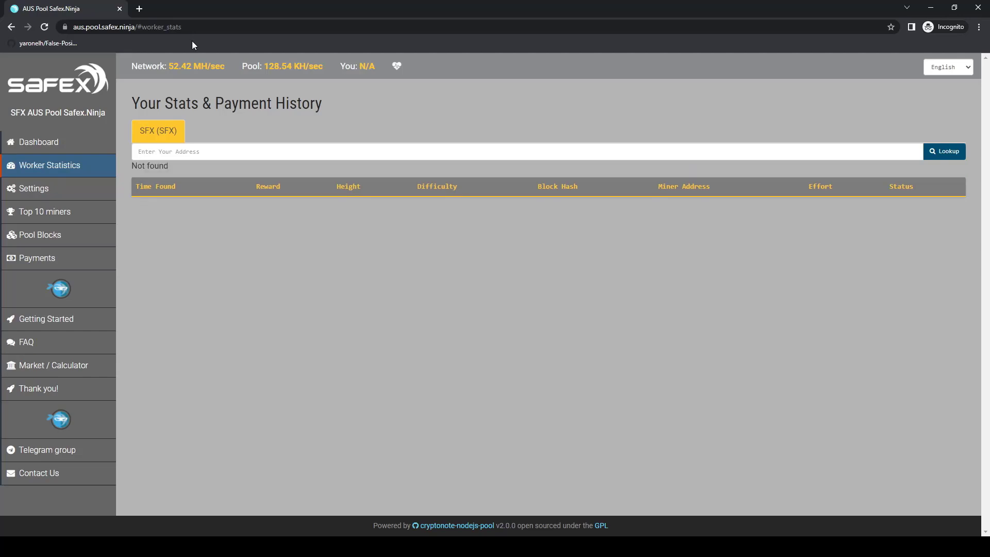
# Step: Look up the copied wallet address on the aus.pool.safex.ninja Worker Statistics page and examine its workers table
pyautogui.click(148, 152)
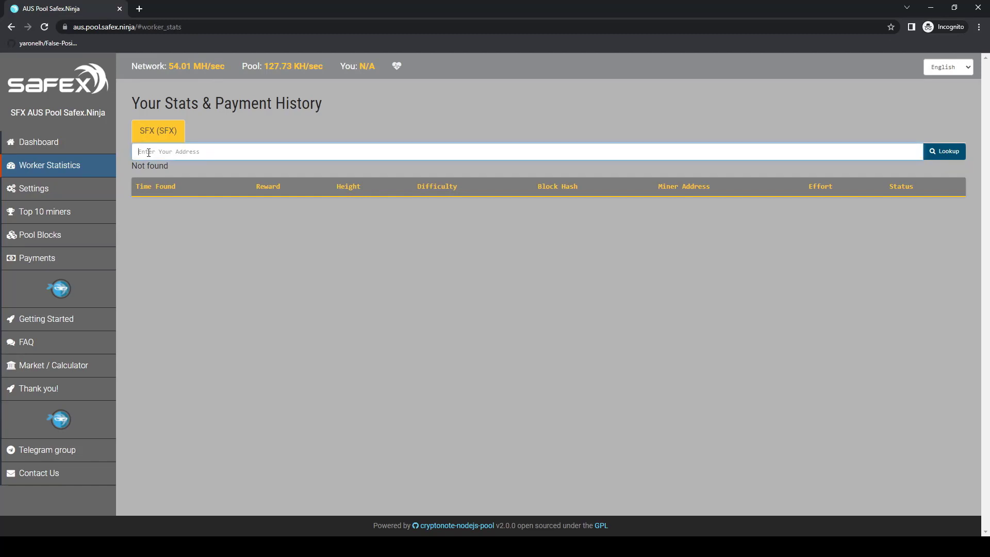
pyautogui.rightClick(149, 153)
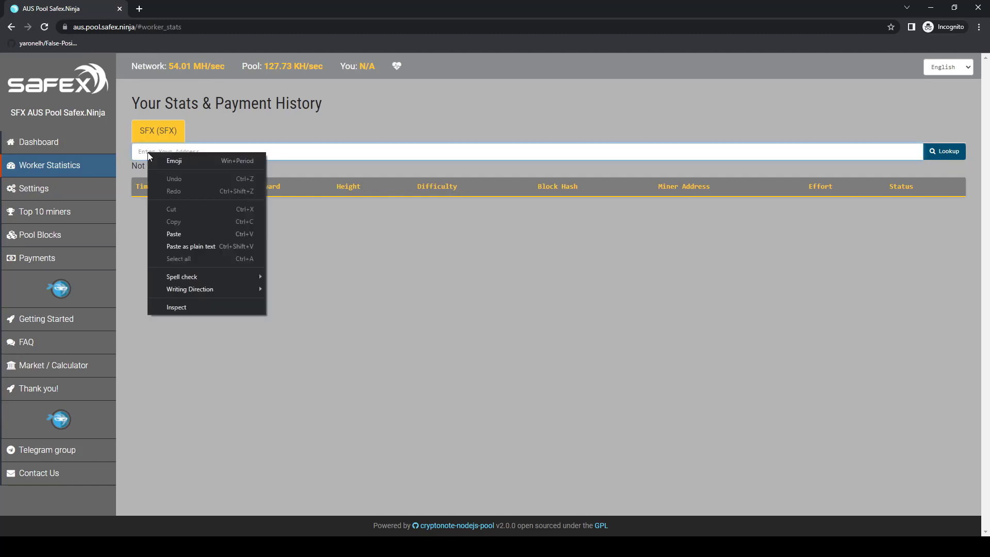
pyautogui.click(176, 236)
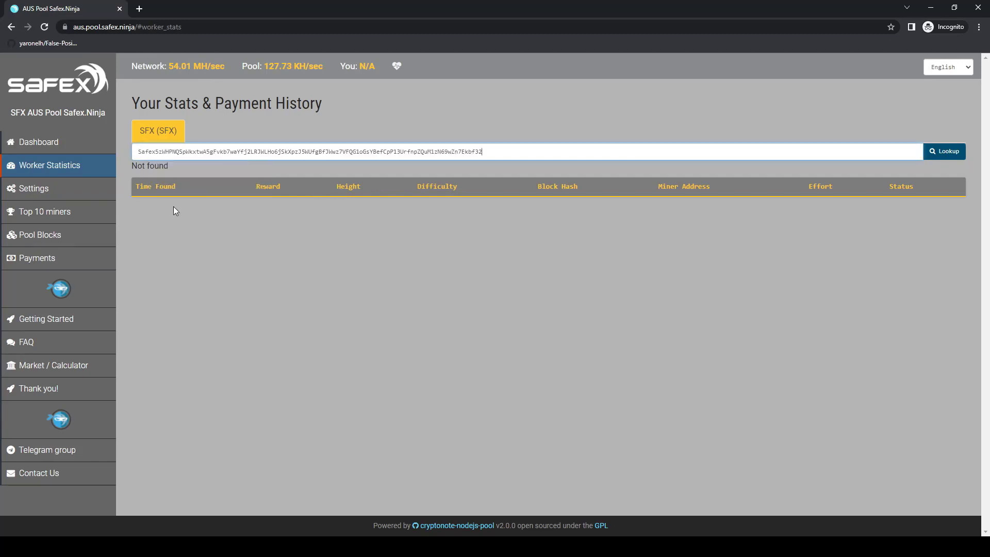
pyautogui.click(956, 159)
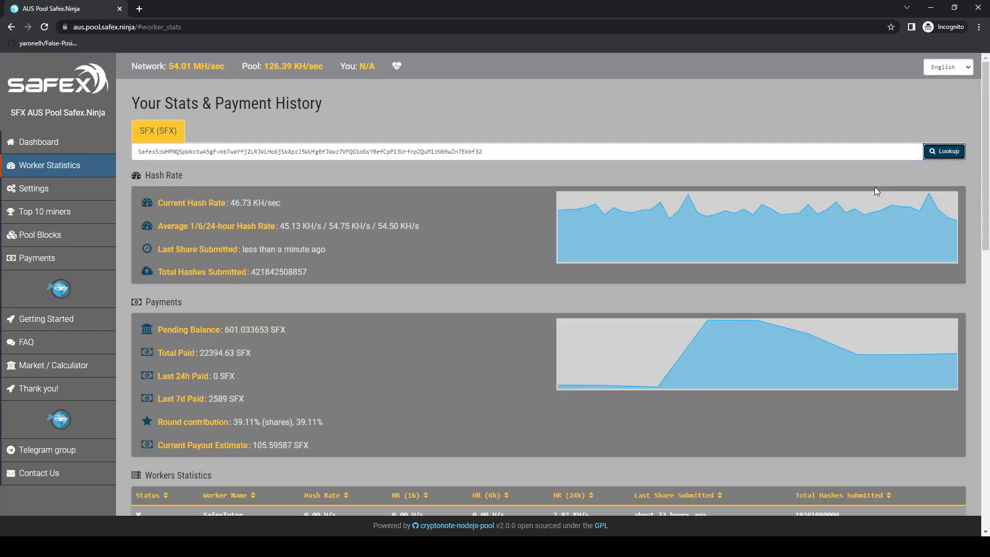
pyautogui.scroll(-4, 440, 314)
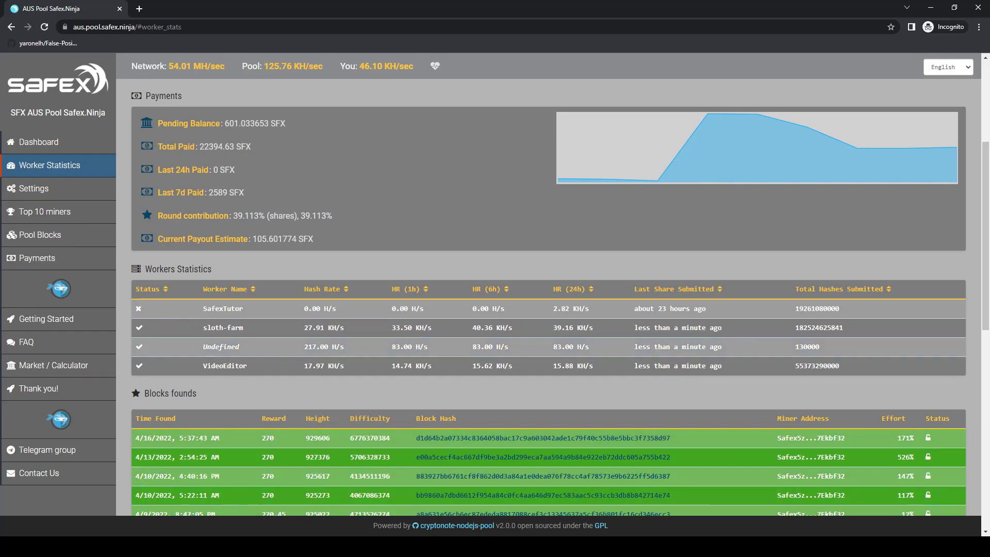
pyautogui.click(340, 498)
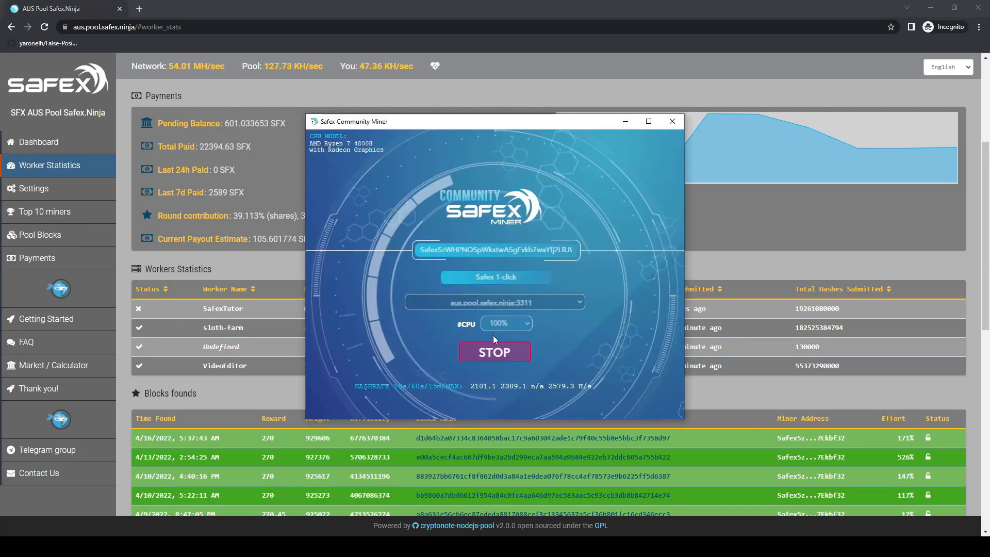
pyautogui.click(498, 352)
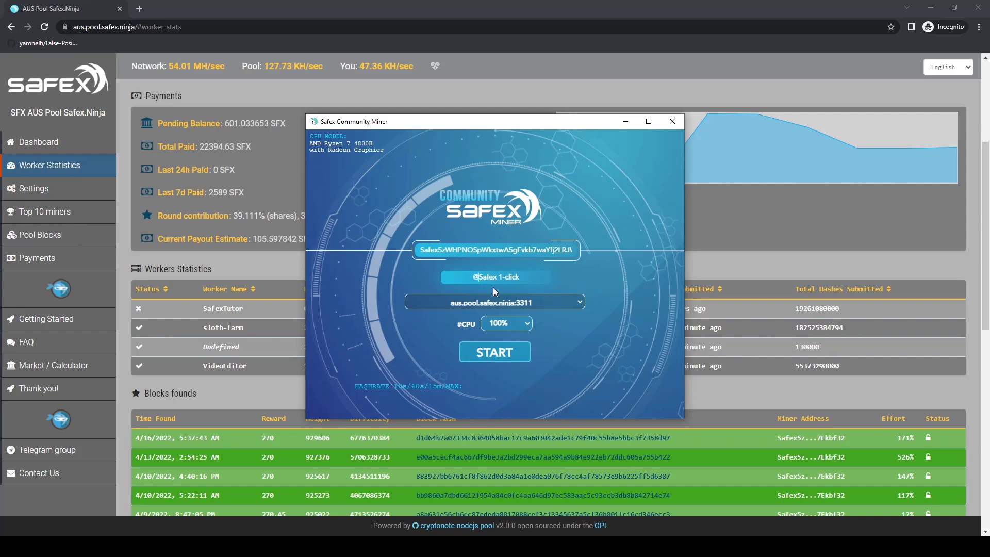
pyautogui.click(502, 354)
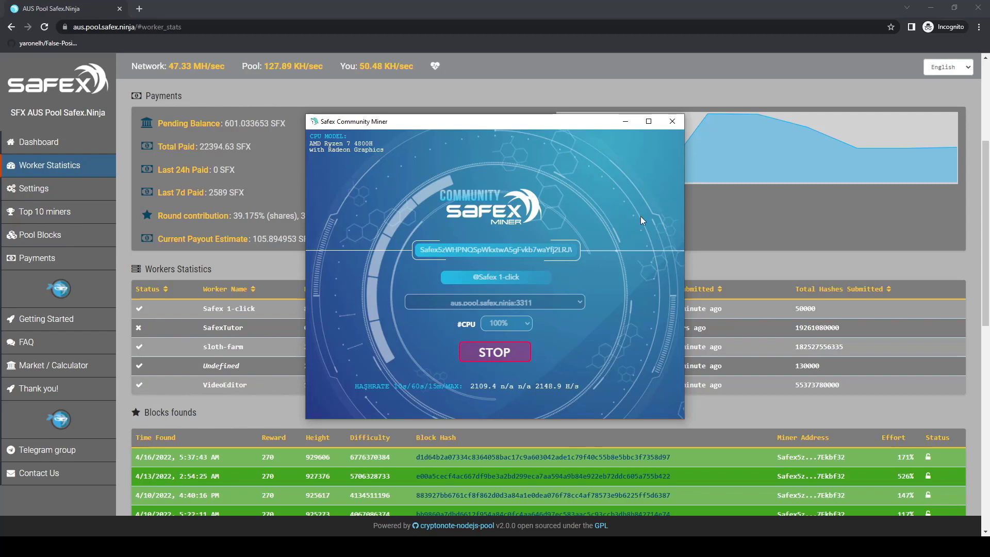
pyautogui.click(931, 9)
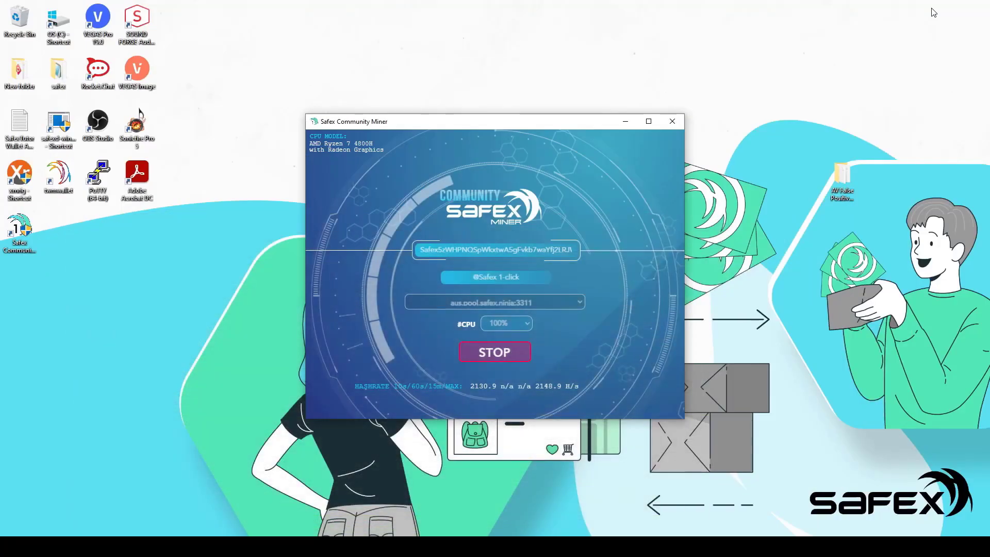